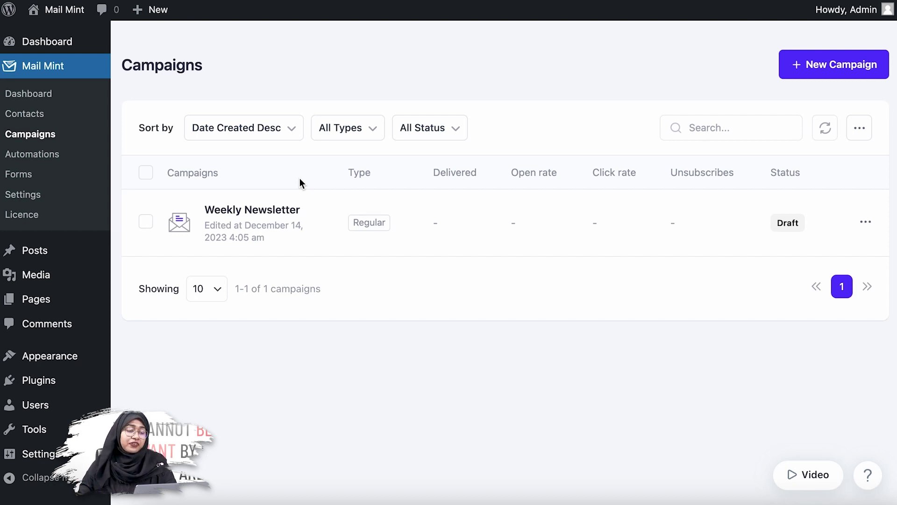
Open the Weekly Newsletter campaign and bring up its email template for editing
click(248, 211)
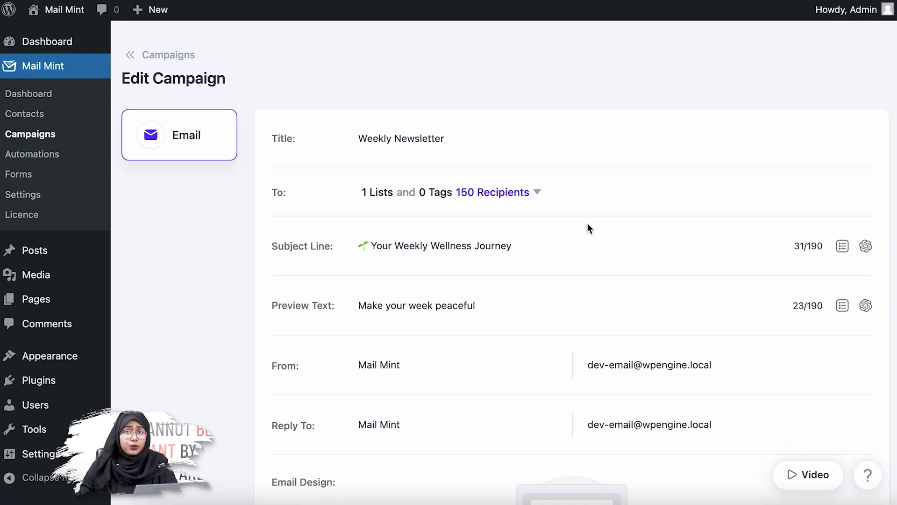
scroll(587, 223, down, 6)
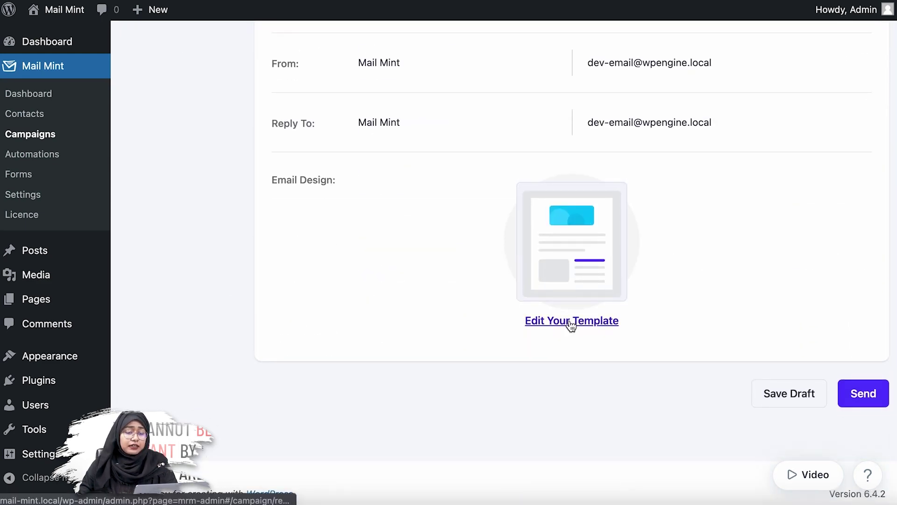
click(570, 323)
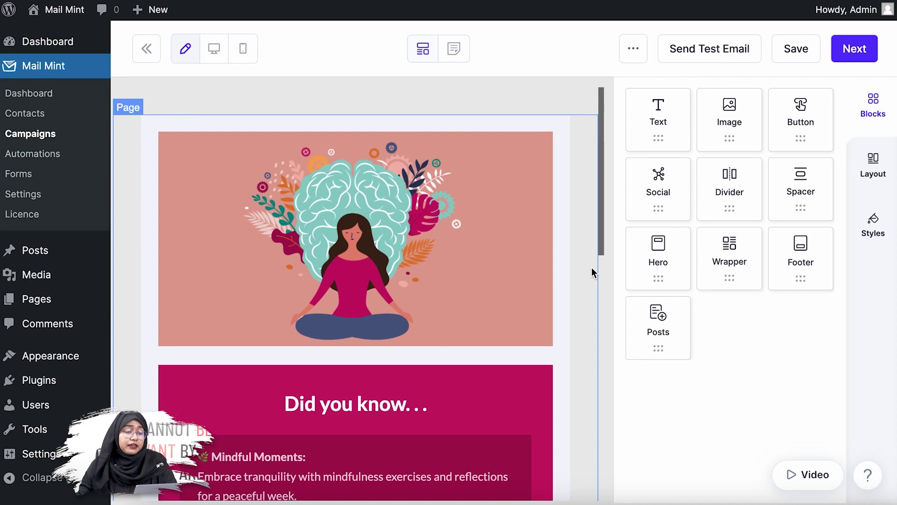
Add a Posts block to the email between the Move of the Week text and the Read More button
scroll(580, 267, down, 4)
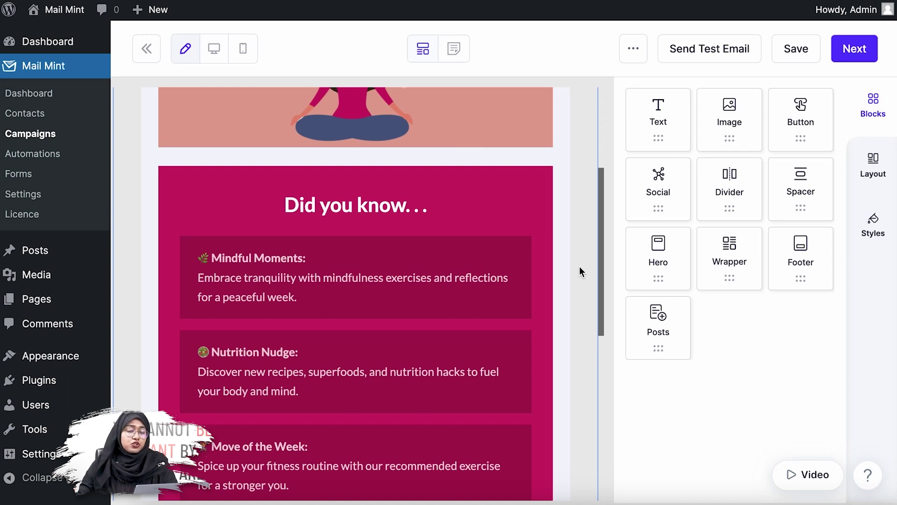
scroll(579, 268, down, 3)
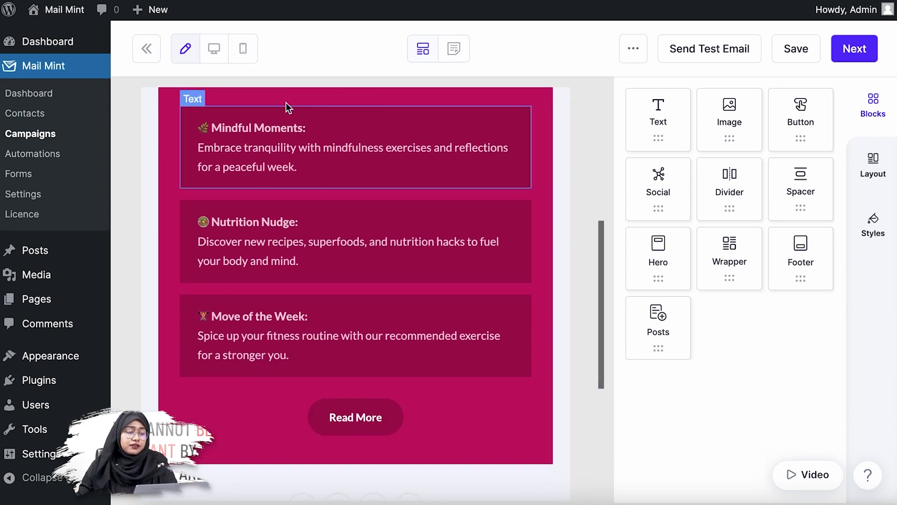
scroll(716, 330, down, 1)
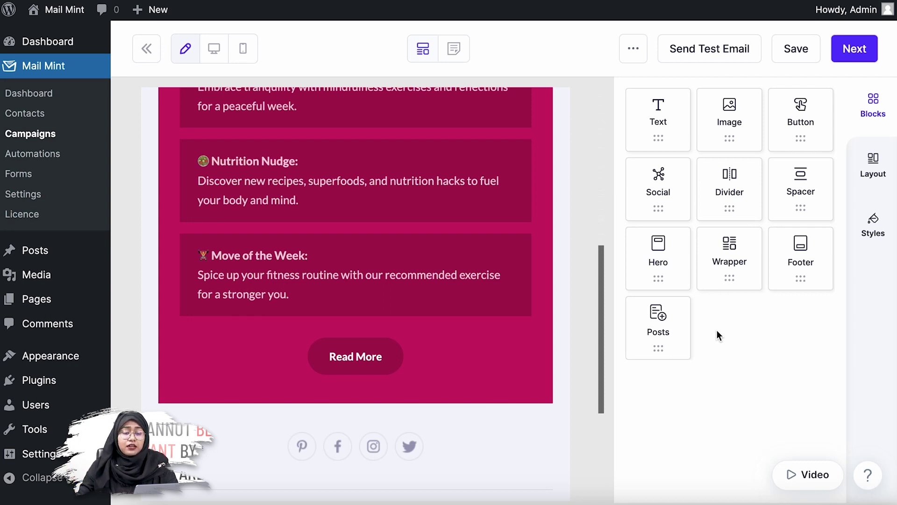
drag(679, 335, 481, 321)
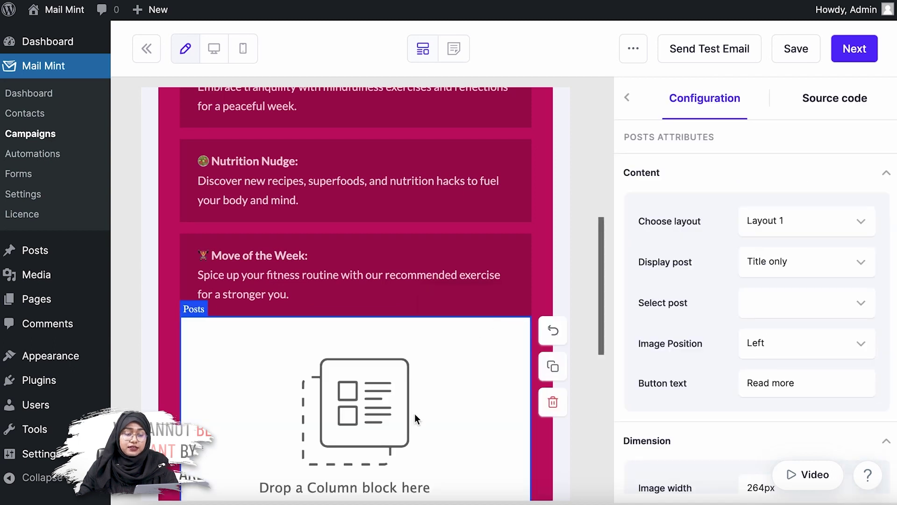
scroll(584, 381, down, 2)
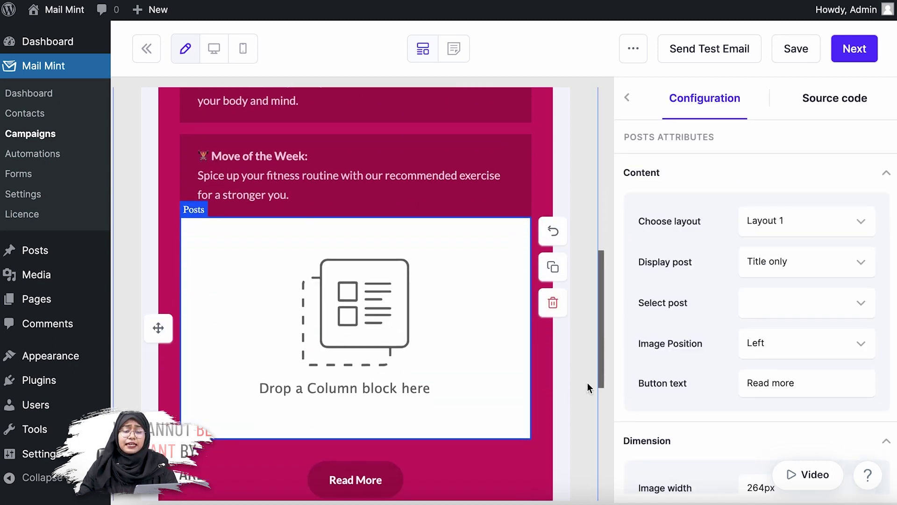
scroll(587, 382, down, 1)
Set the Posts block to Layout 3 and filter it by Latest posts
click(828, 225)
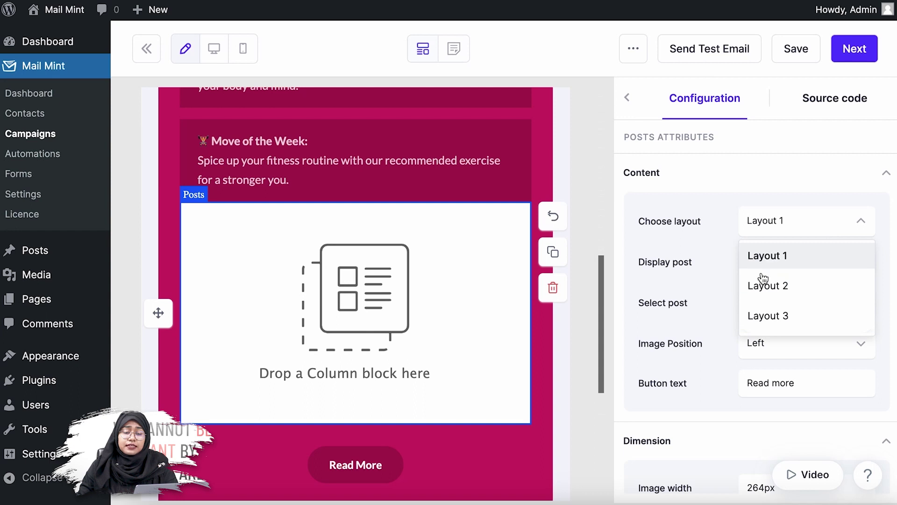
click(795, 317)
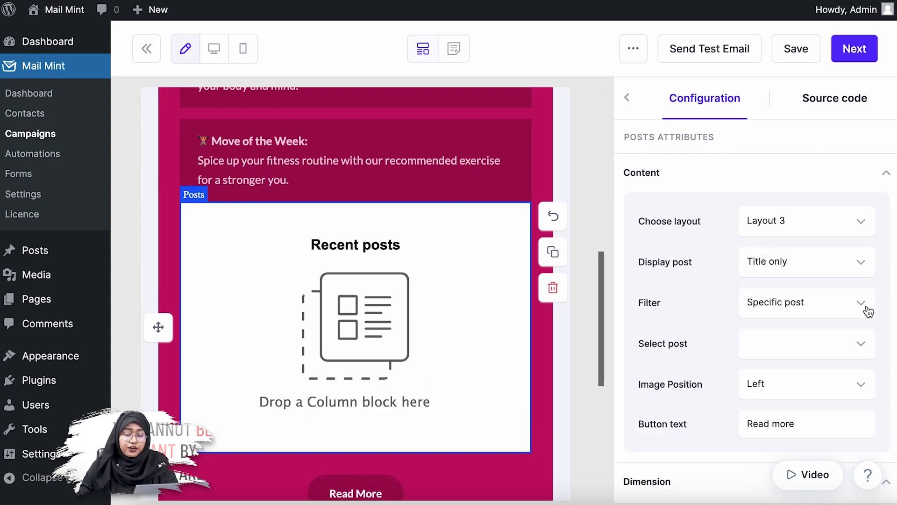
click(859, 303)
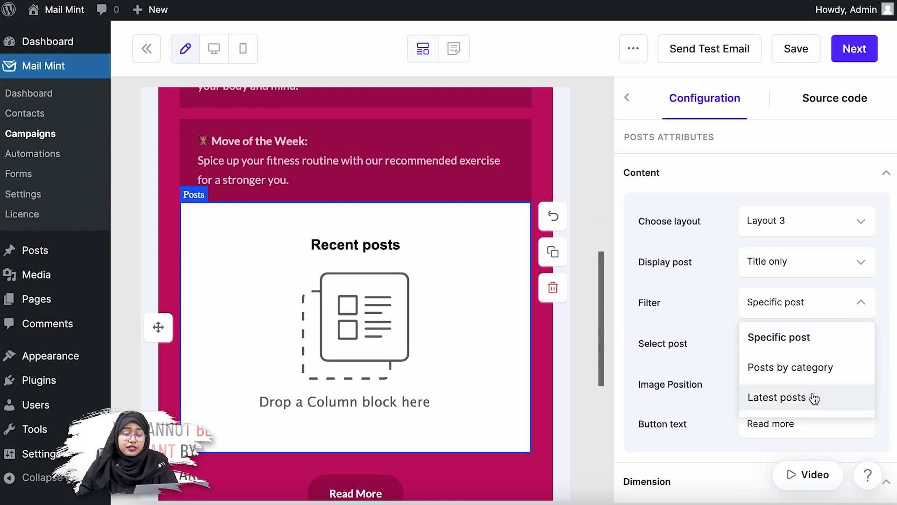
click(814, 398)
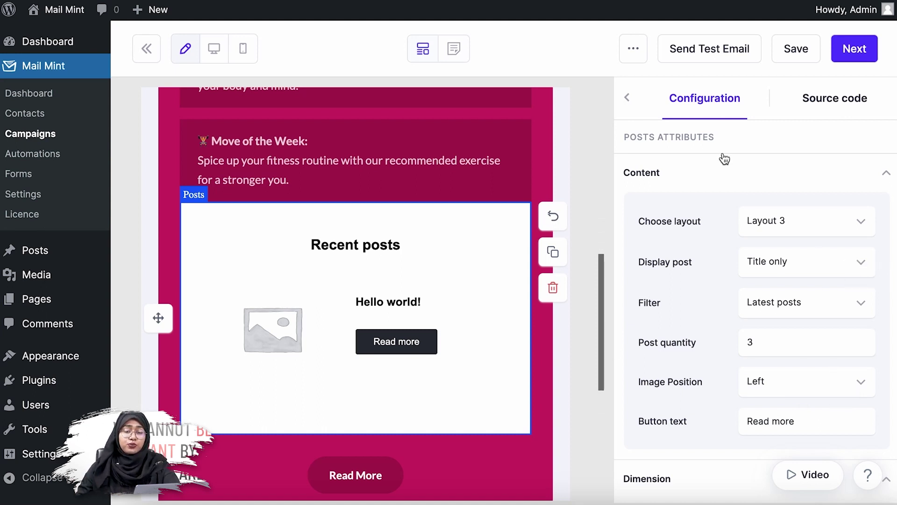
Leave the finished email design and set the campaign to publish as Recurring with a Weekly repeat
click(861, 51)
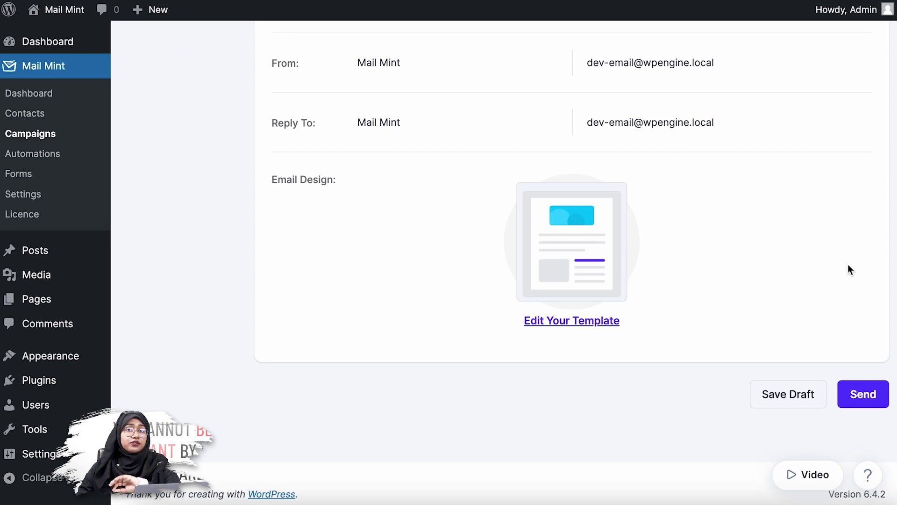
click(864, 399)
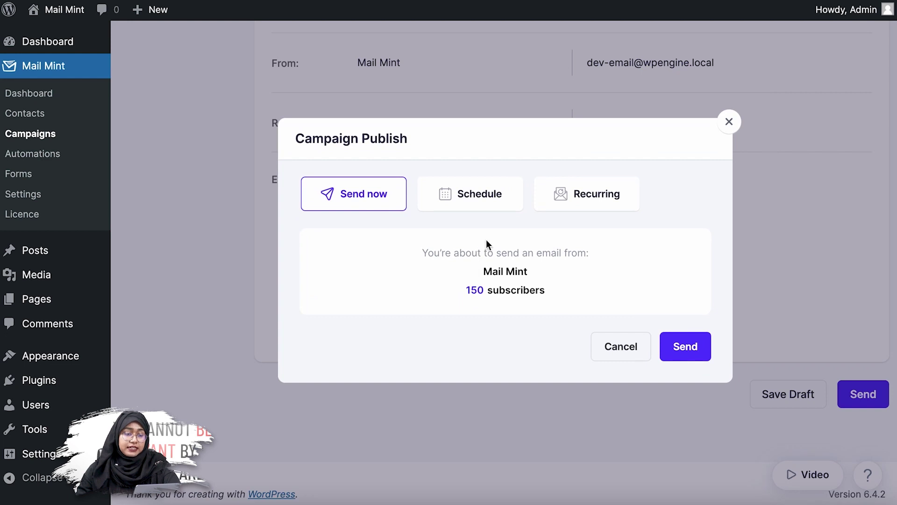
click(607, 206)
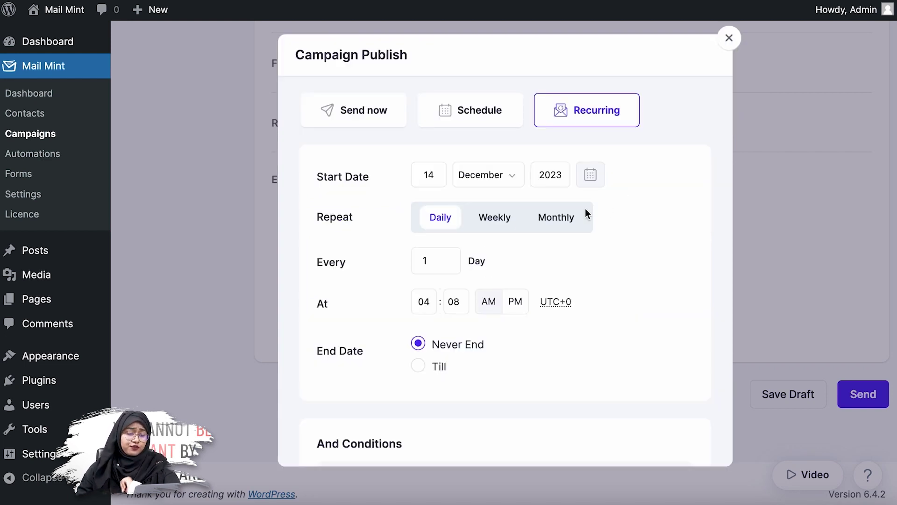
click(496, 223)
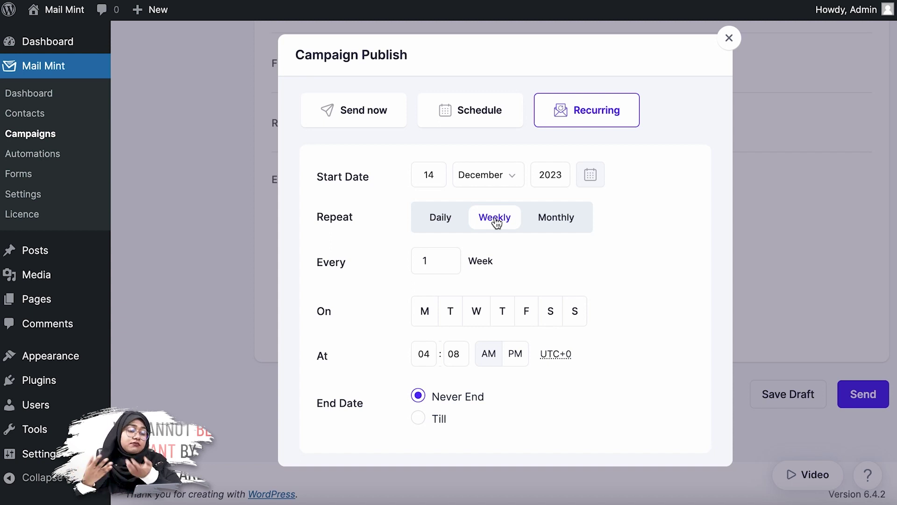
Set the recurring campaign's start date to 1 January 2024
double_click(423, 172)
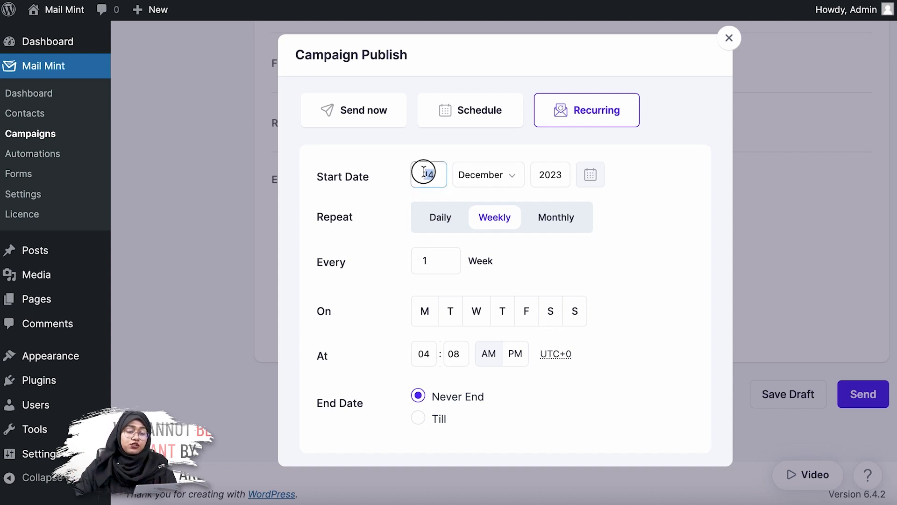
key(BackSpace)
text(1)
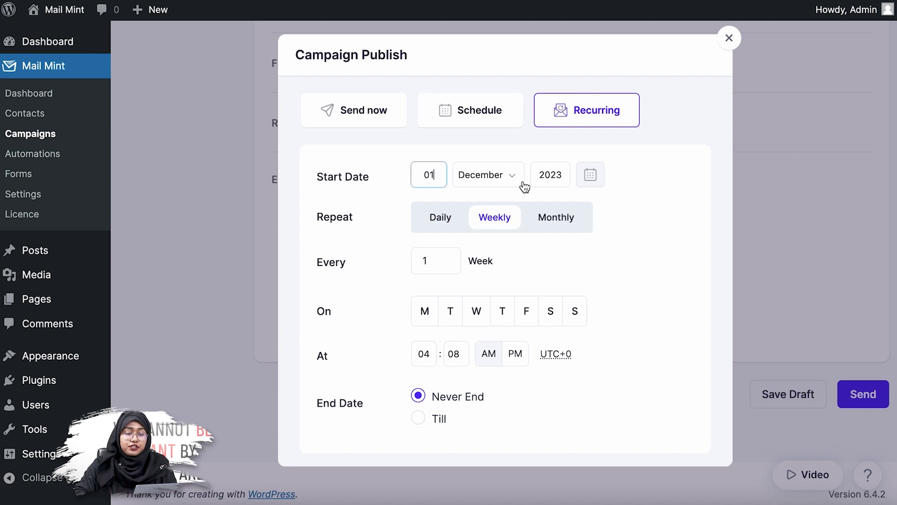
click(514, 180)
click(481, 4)
click(567, 176)
key(BackSpace)
text(4)
click(630, 200)
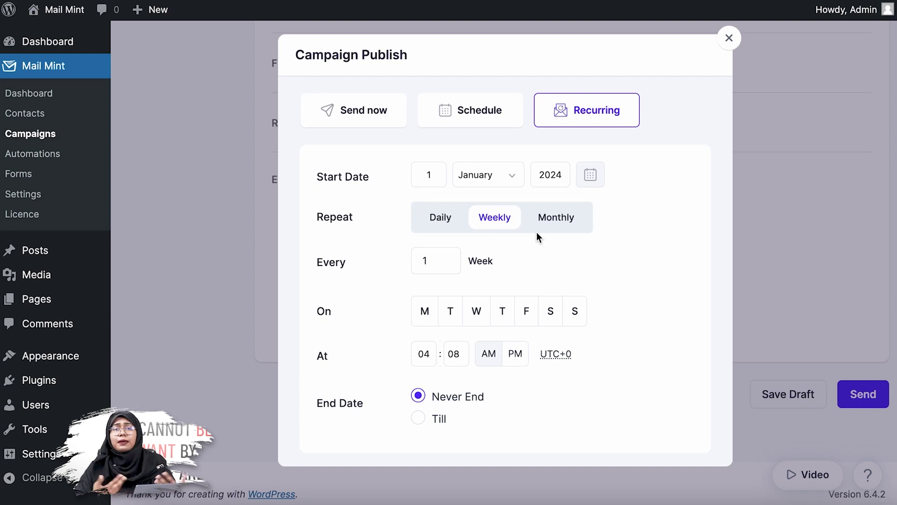
Choose Monday and Friday as the weekly sending days
click(447, 258)
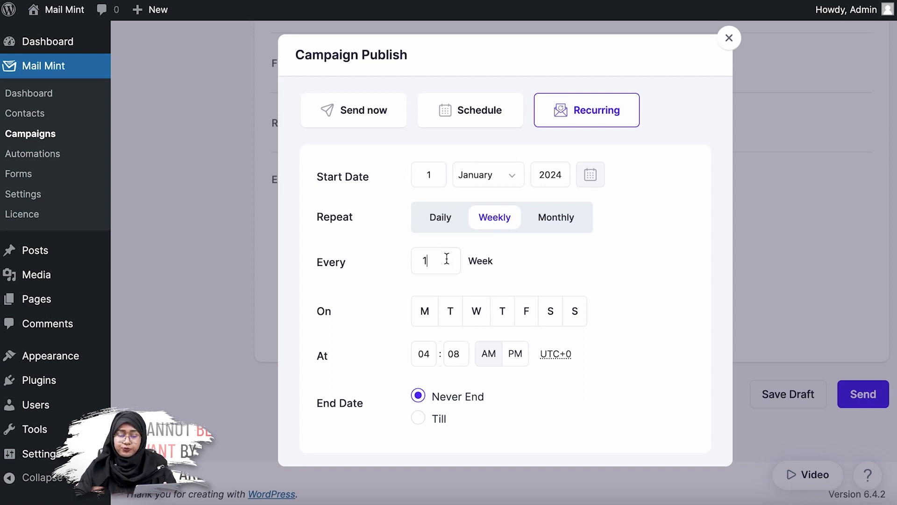
scroll(551, 269, down, 1)
click(551, 273)
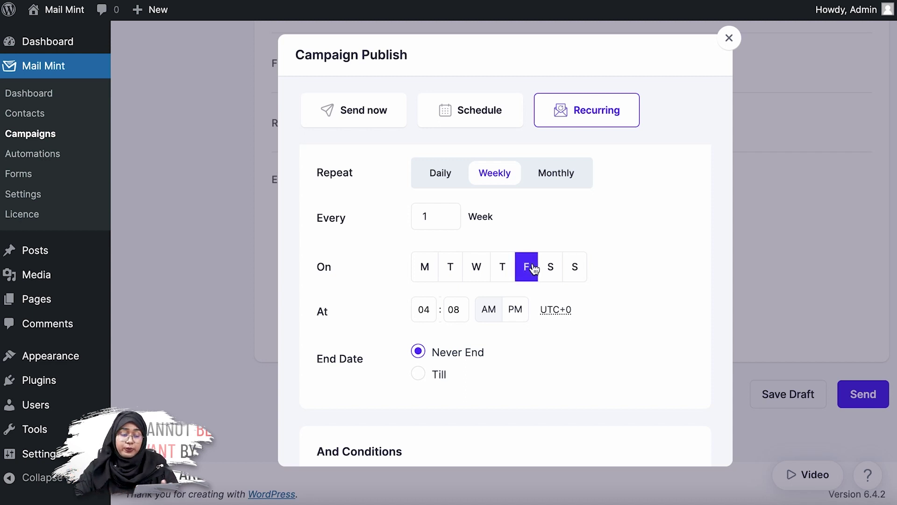
click(429, 270)
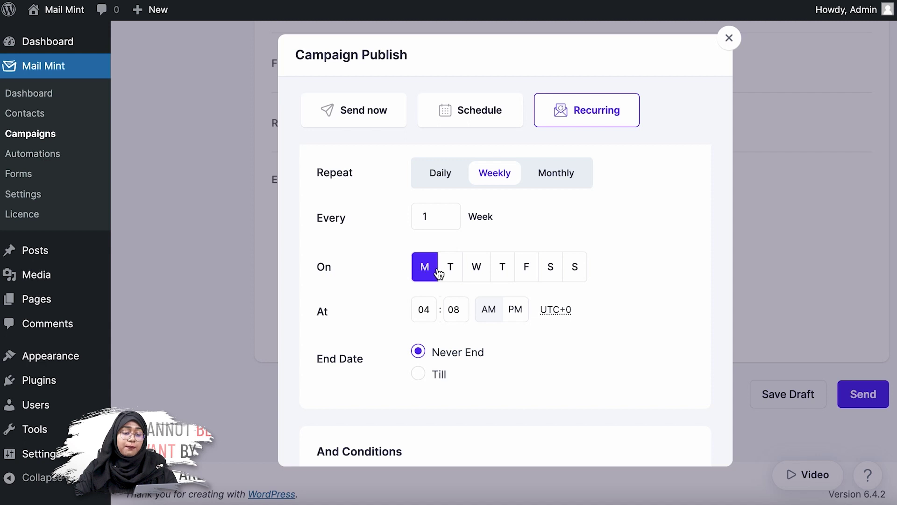
click(527, 274)
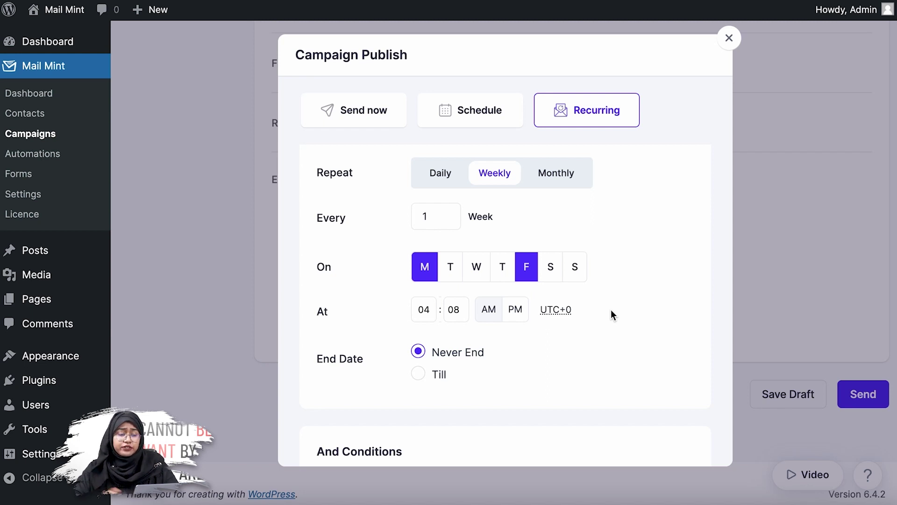
Set the sending time to 10:00
click(426, 309)
key(BackSpace)
key(BackSpace)
text(10)
click(461, 316)
key(BackSpace)
text(0)
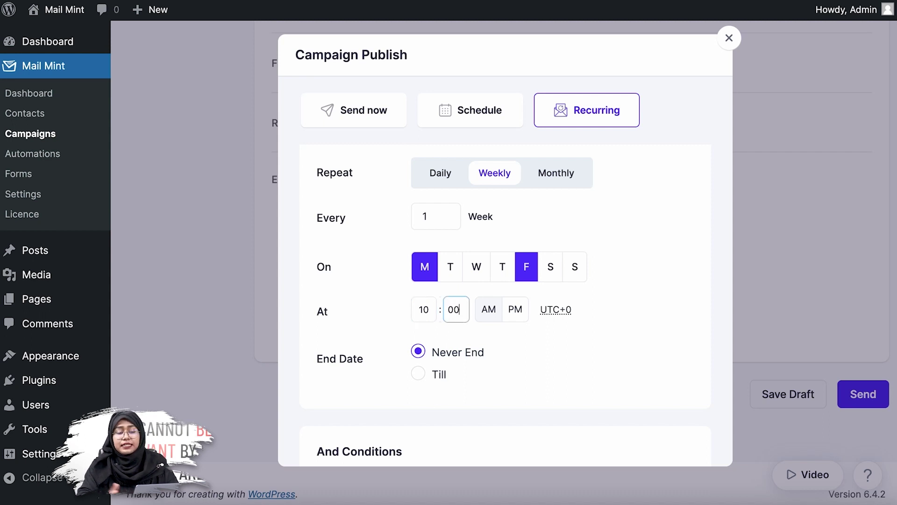
Give the recurring campaign an end date, running till 30 June 2024
scroll(505, 303, down, 2)
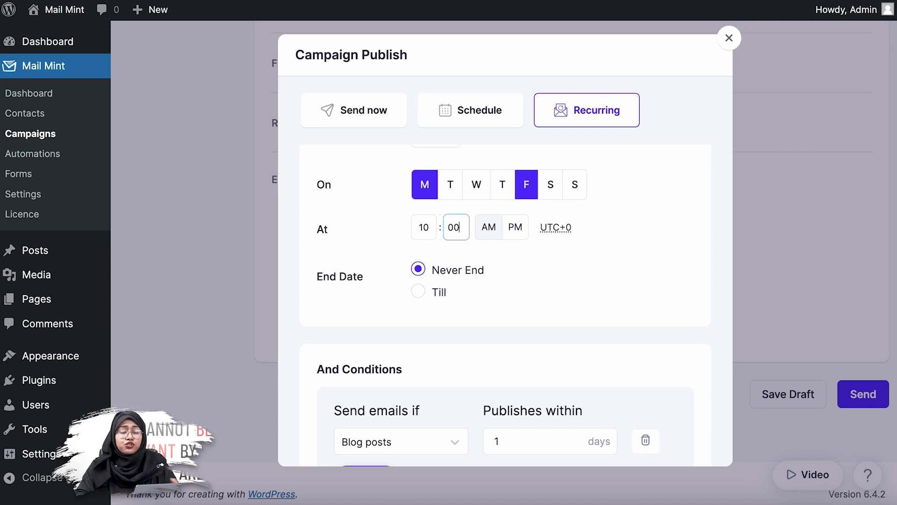
scroll(505, 306, down, 4)
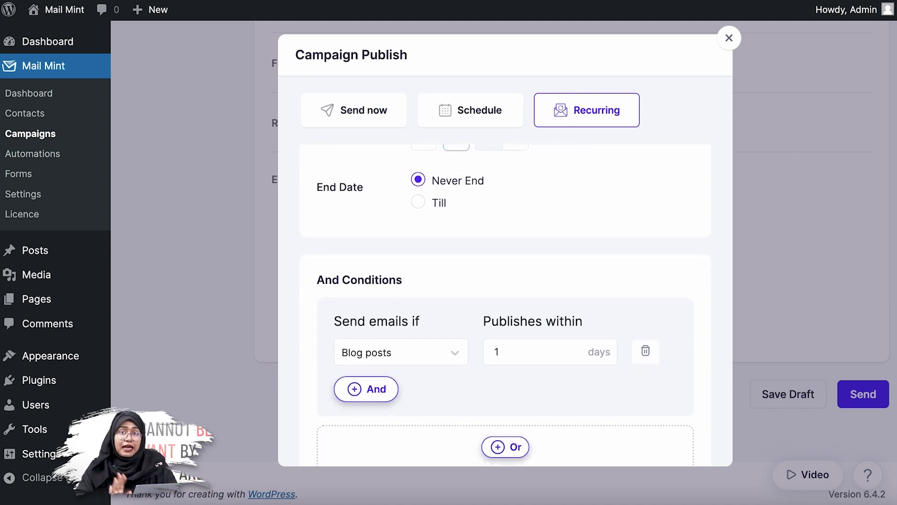
click(418, 202)
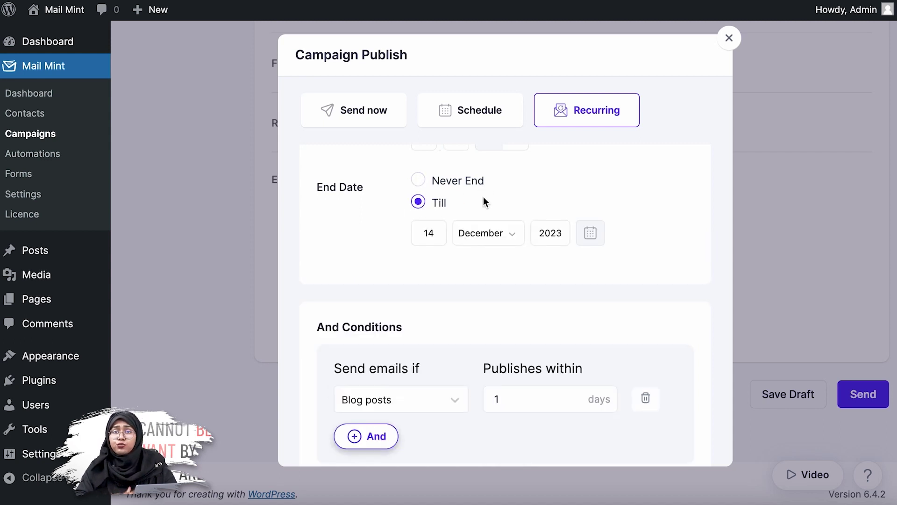
click(429, 233)
key(BackSpace)
key(BackSpace)
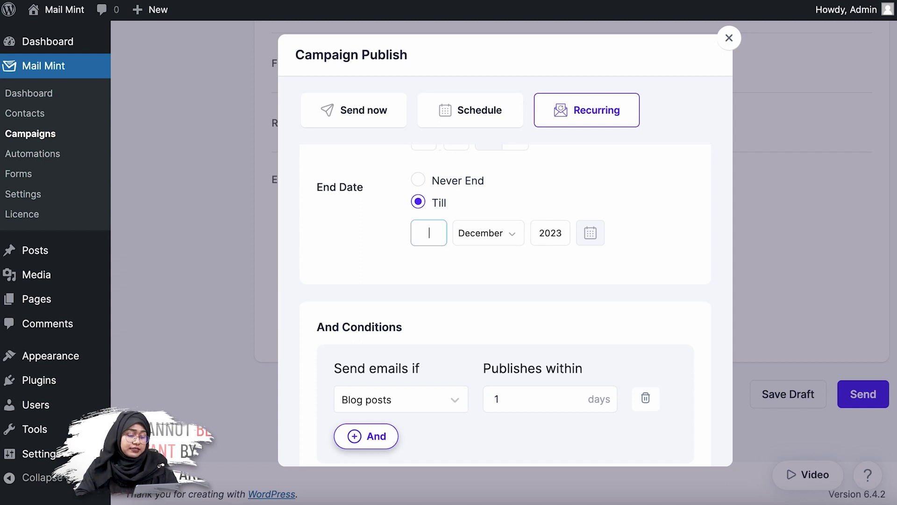
text(30)
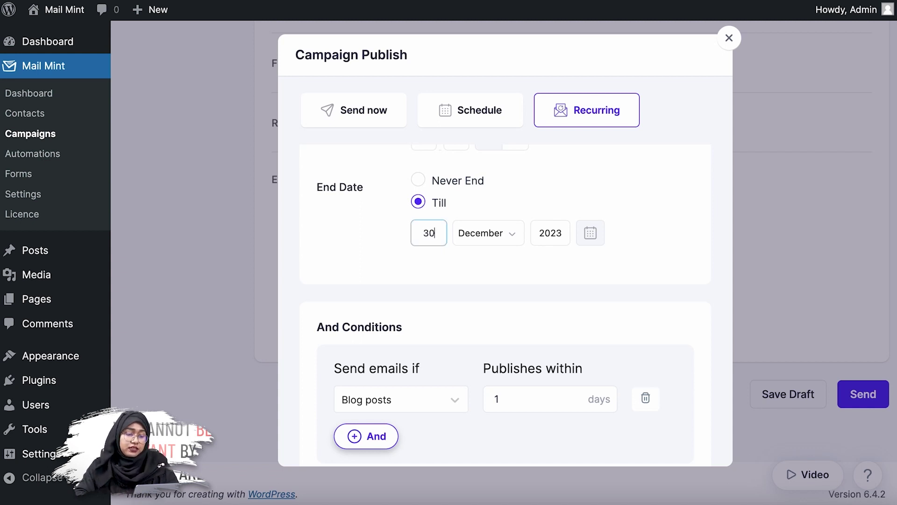
click(500, 242)
click(499, 136)
click(558, 235)
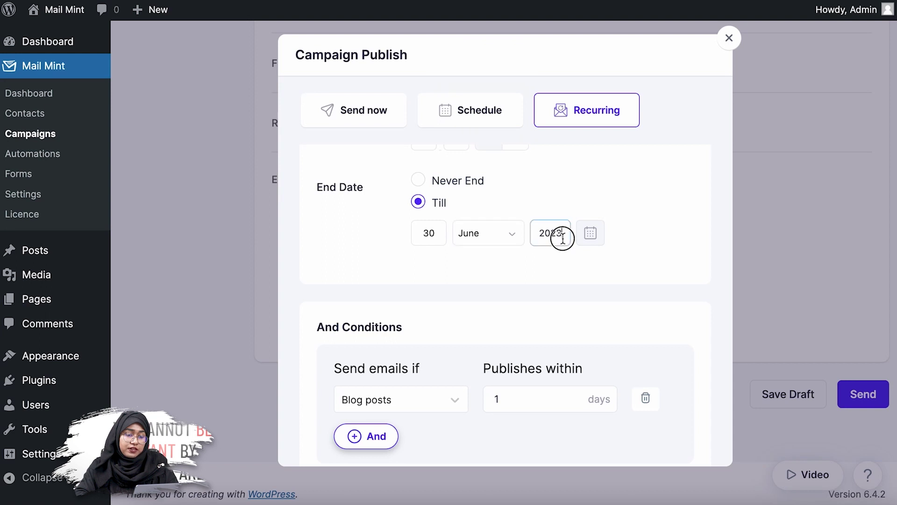
key(BackSpace)
text(4)
click(652, 242)
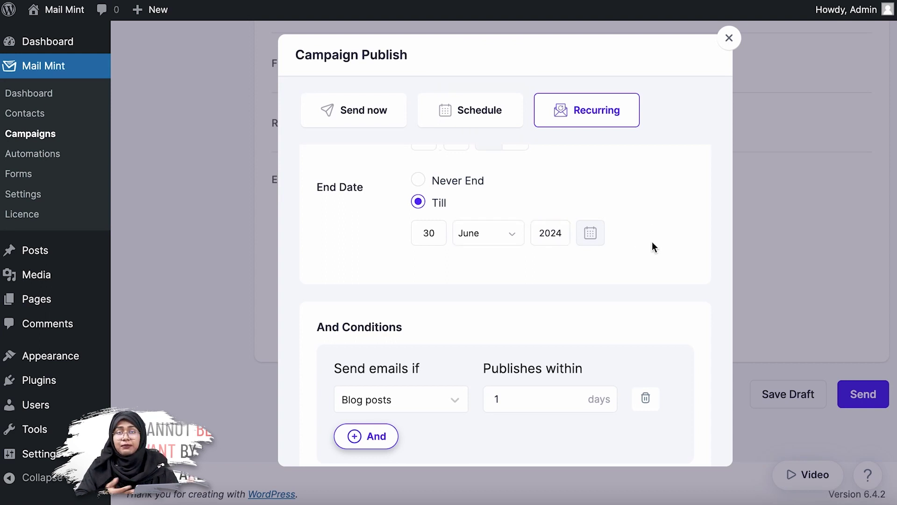
Review the recurrence settings and the blog posts condition, and schedule the campaign
scroll(651, 242, up, 5)
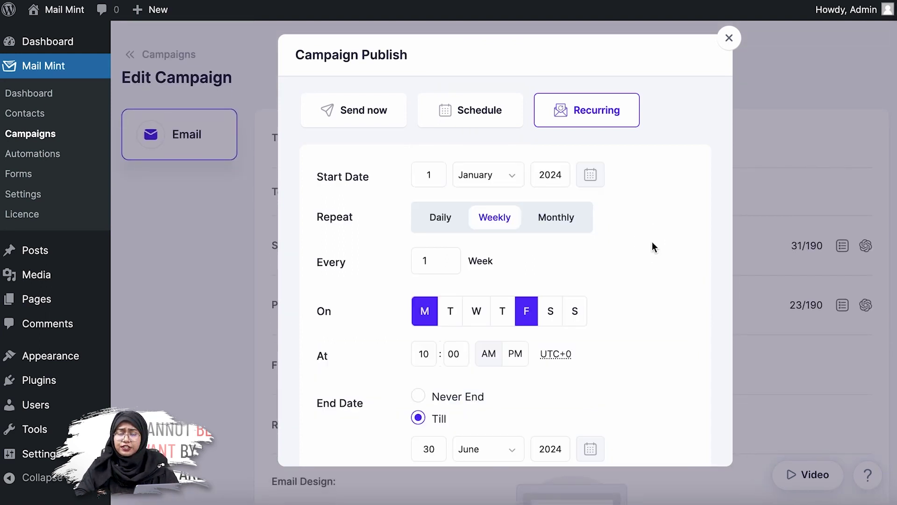
scroll(652, 242, down, 5)
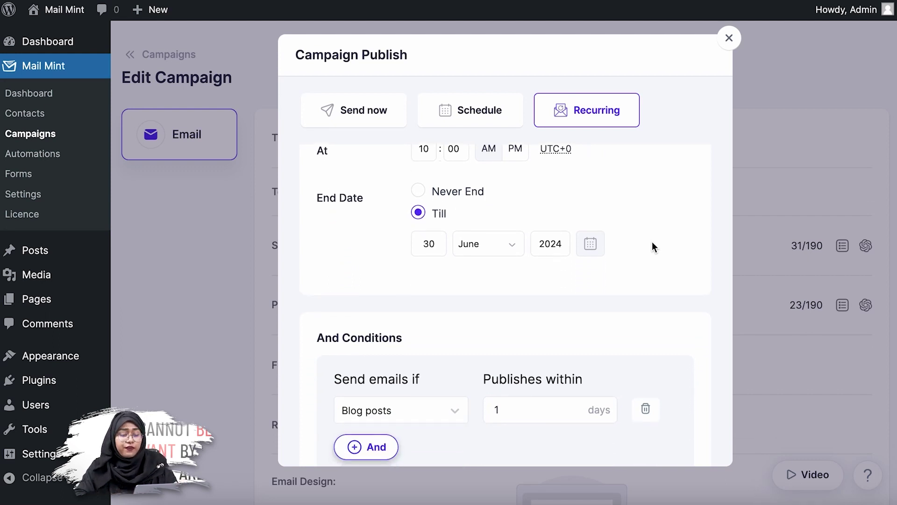
scroll(652, 243, down, 3)
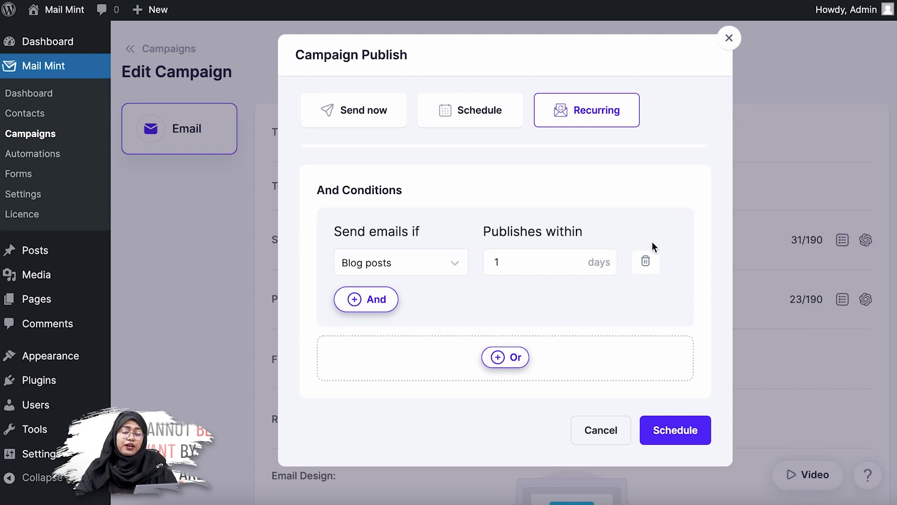
scroll(652, 242, down, 3)
click(679, 431)
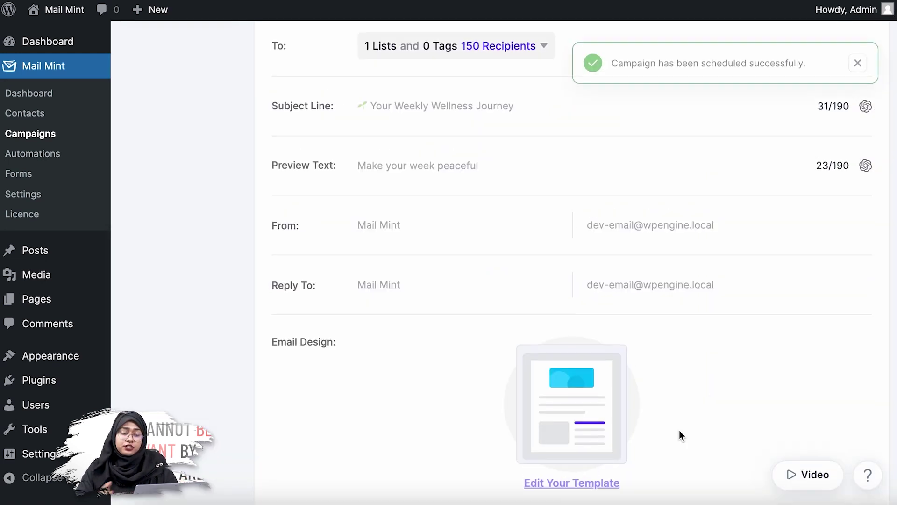
scroll(681, 434, down, 3)
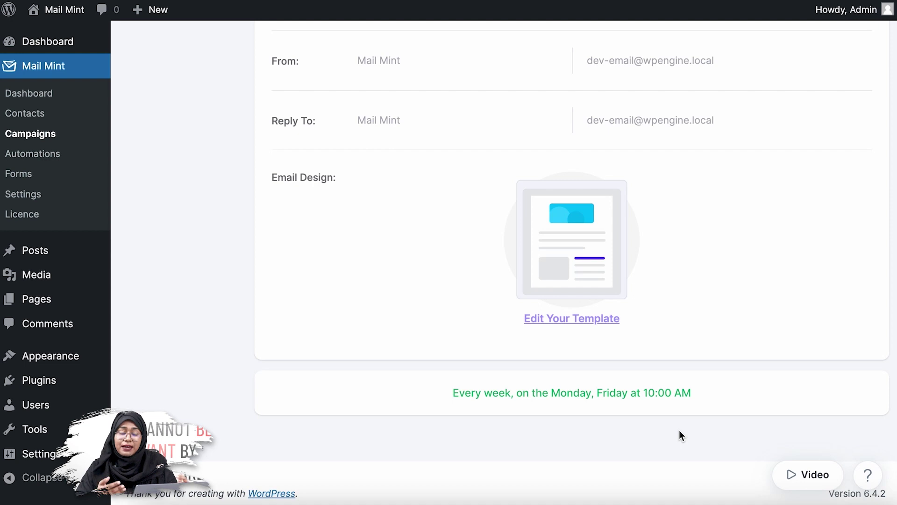